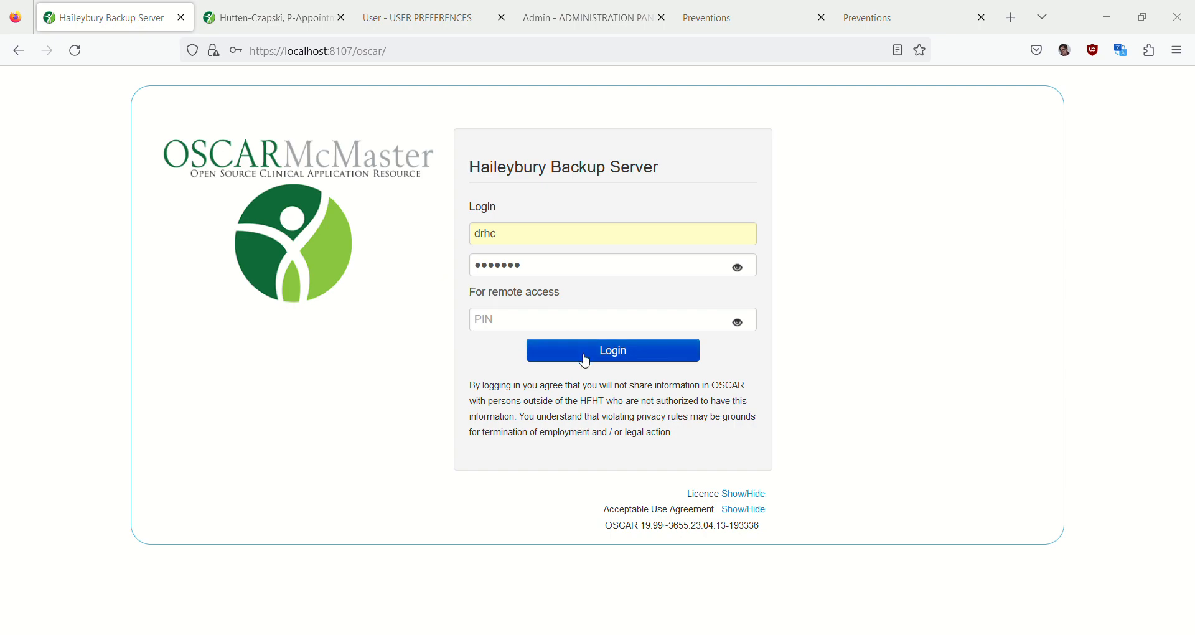
- Review the day schedule's patient links and the quick links for the appointment screen in the user preferences, then return to the schedule
{"action": "left_click", "coordinate": [285, 22]}
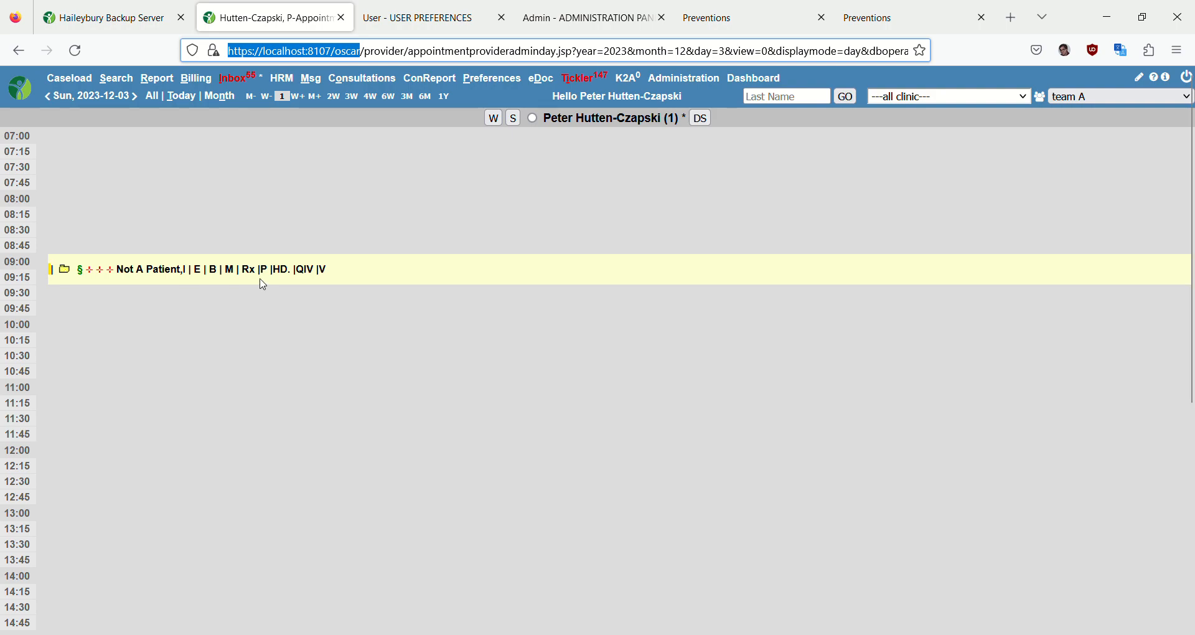
{"action": "left_click", "coordinate": [405, 22]}
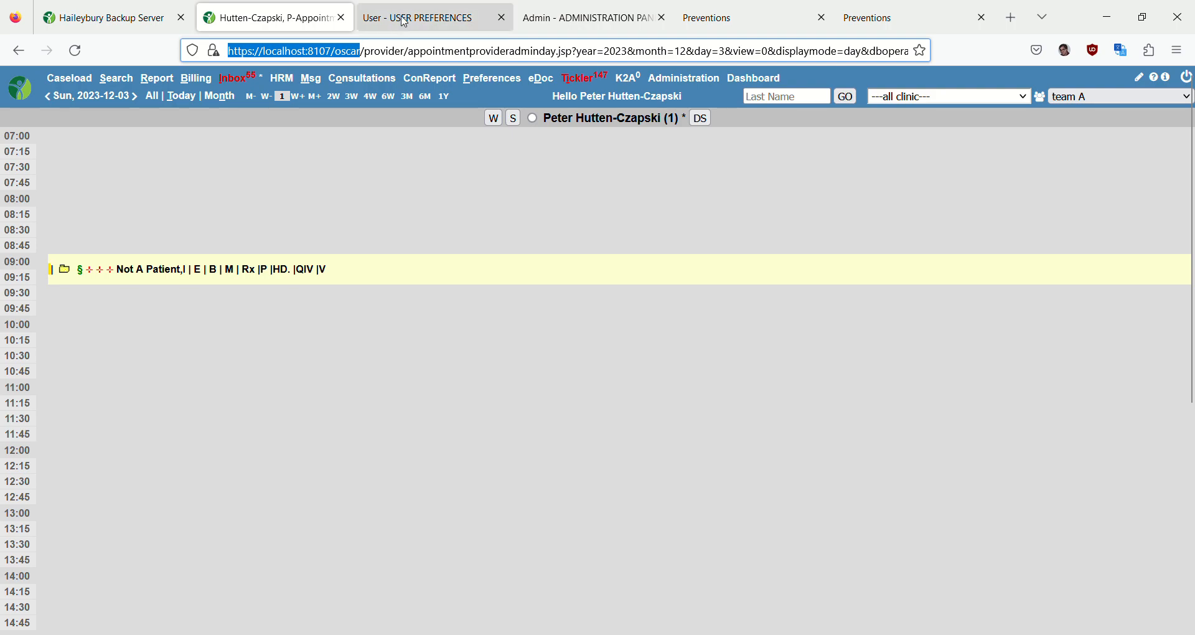
{"action": "scroll", "coordinate": [308, 314], "scroll_direction": "down", "scroll_amount": 8}
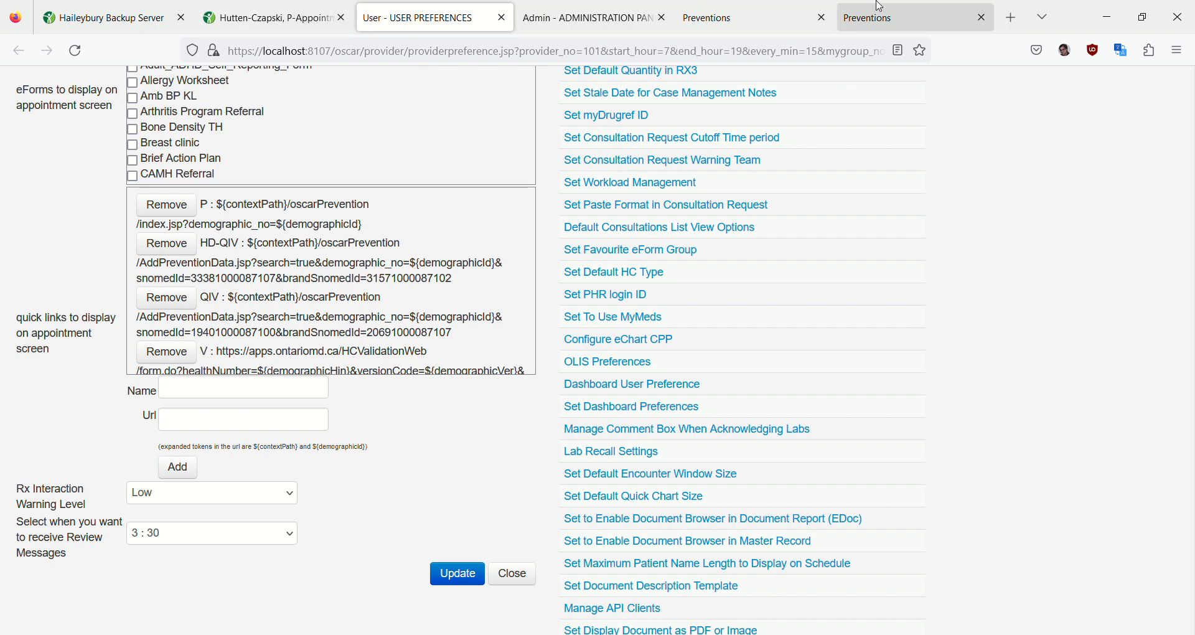
{"action": "left_click", "coordinate": [268, 23]}
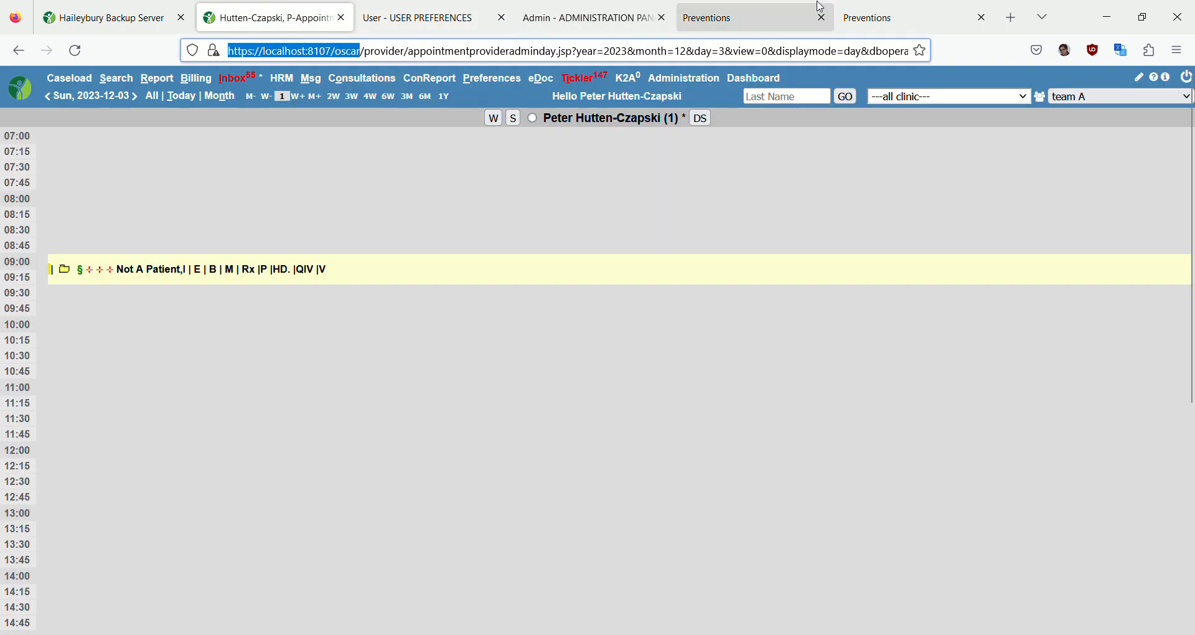
- On the patient's Preventions page, search the vaccines by brand, generic or lot for "coq", then for "rsv"
{"action": "left_click", "coordinate": [781, 20]}
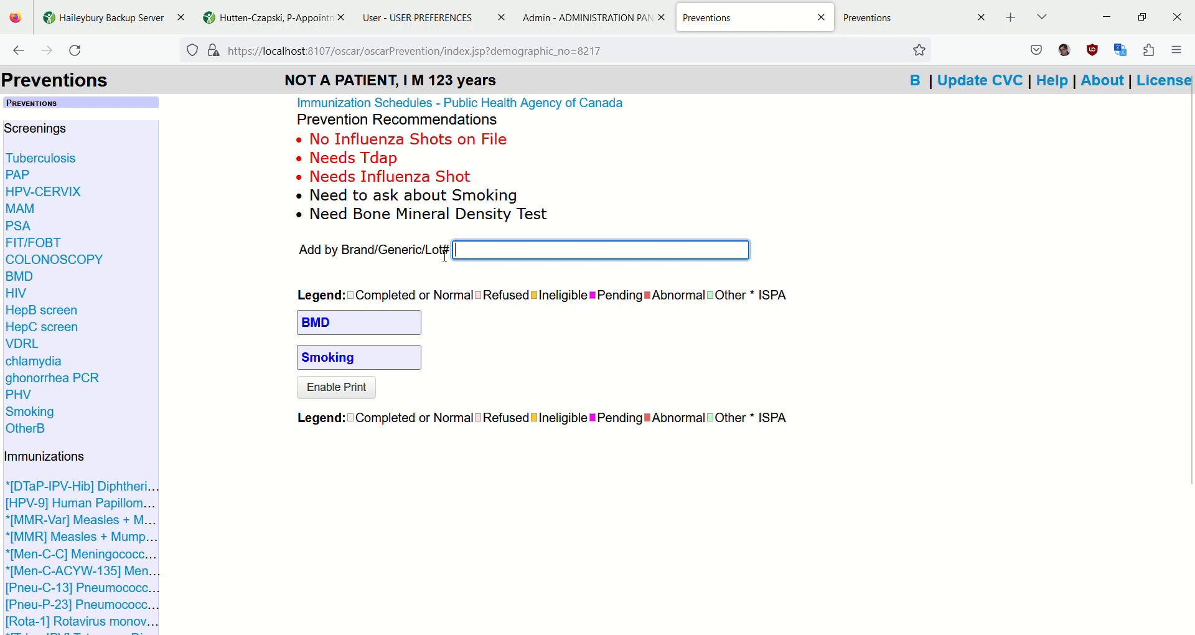
{"action": "type", "text": "o"}
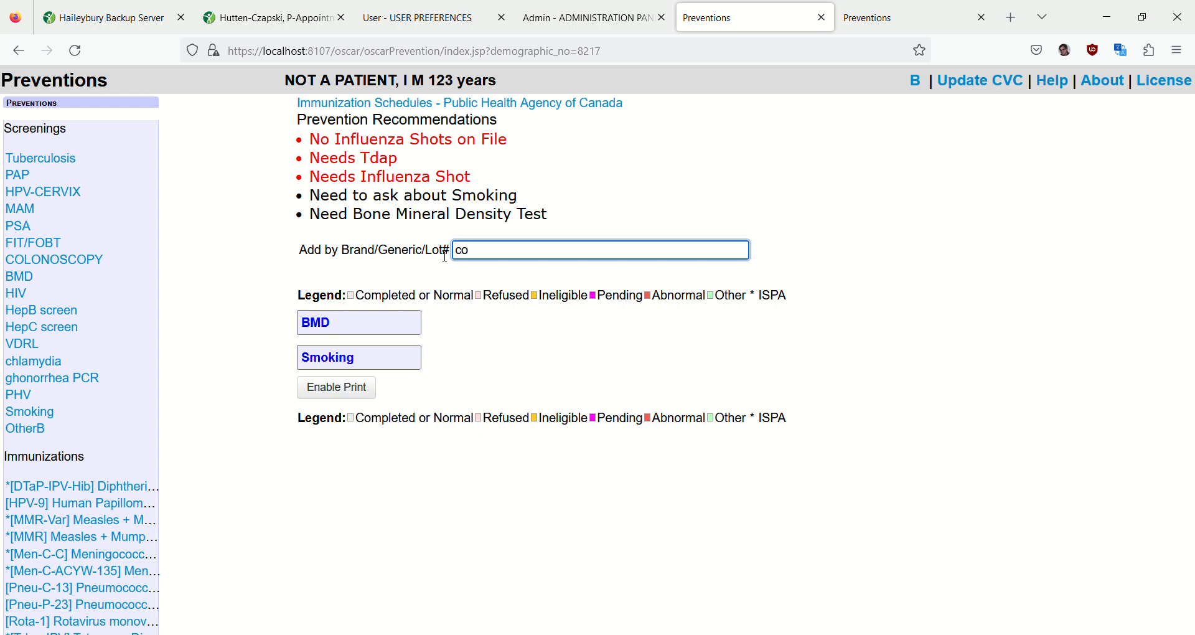
{"action": "type", "text": "q"}
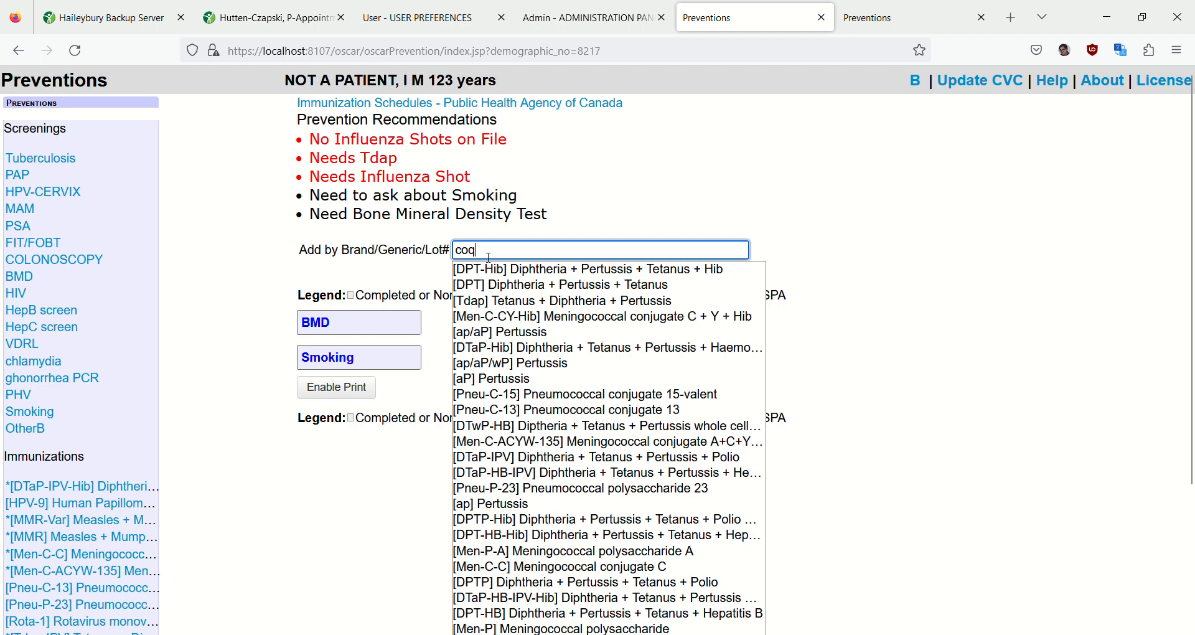
{"action": "left_click_drag", "start_coordinate": [489, 256], "coordinate": [424, 240]}
{"action": "type", "text": "rsv"}
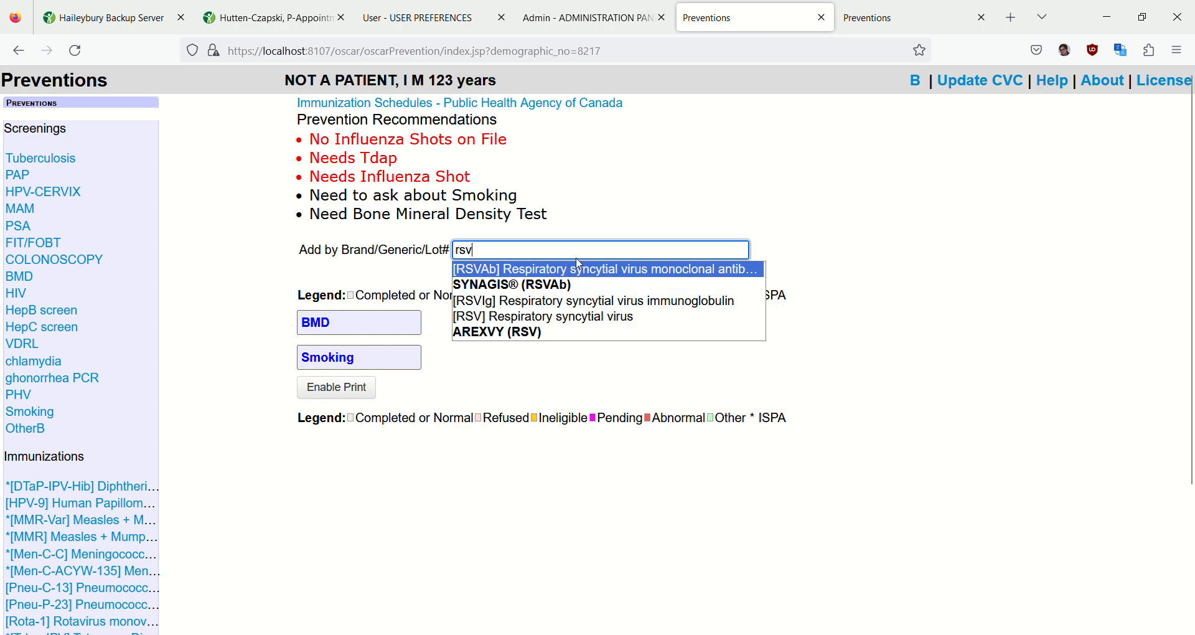
- In the RSV prevention record, choose AREXVY (RSV) as the trade name and XY43C as the lot
{"action": "left_click", "coordinate": [903, 25]}
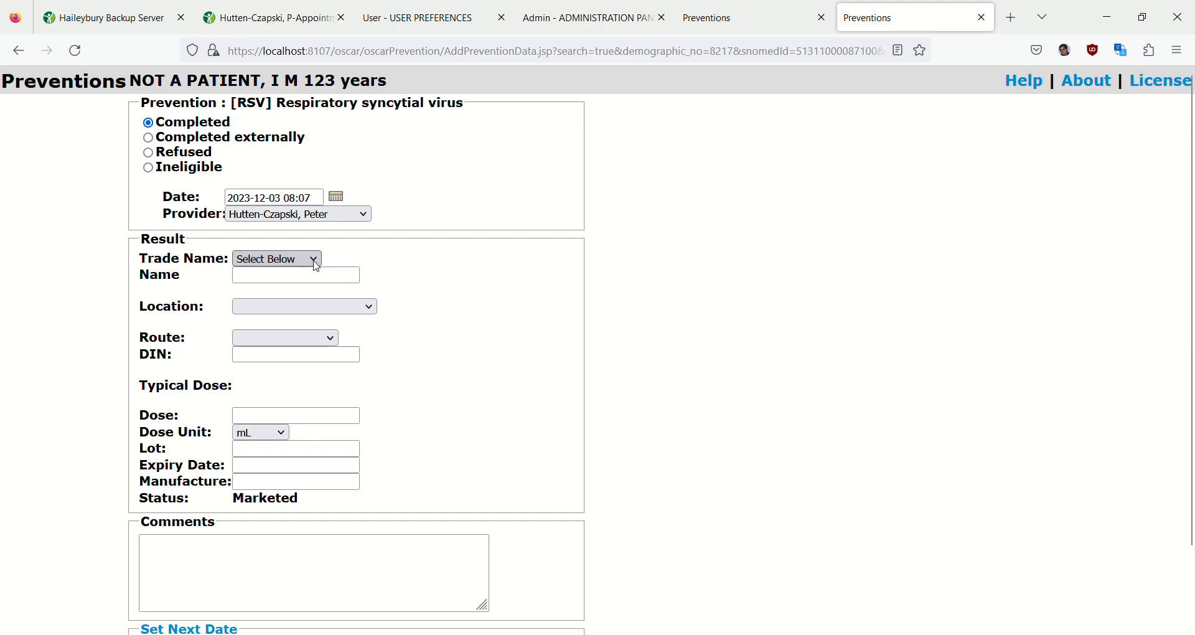
{"action": "left_click", "coordinate": [285, 306]}
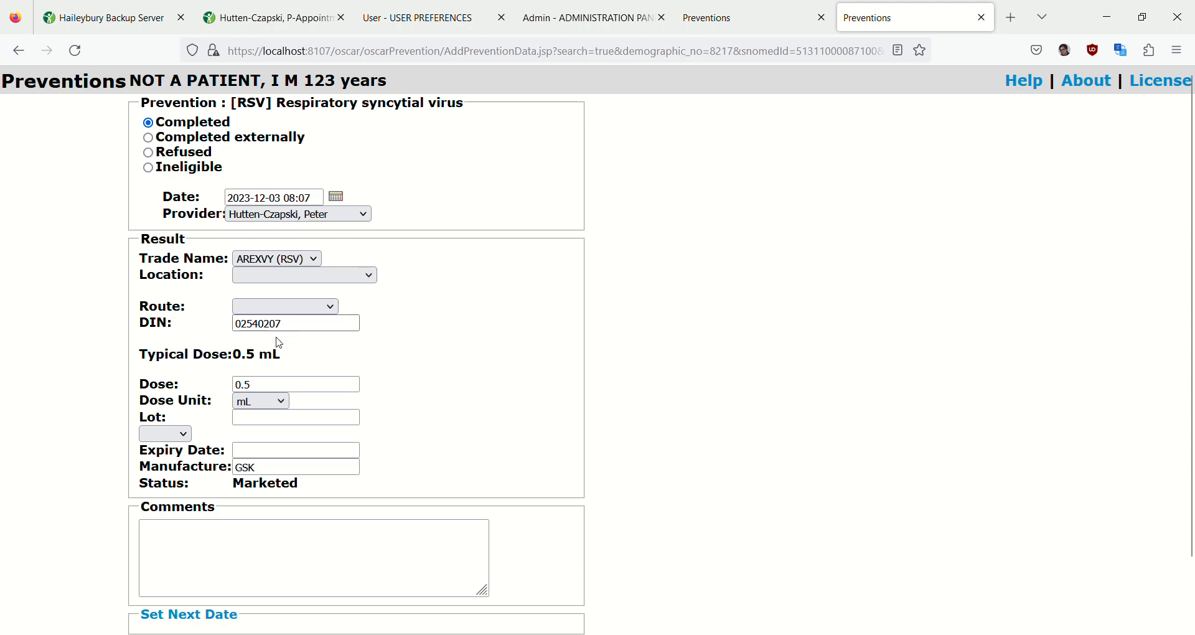
{"action": "left_click", "coordinate": [249, 387]}
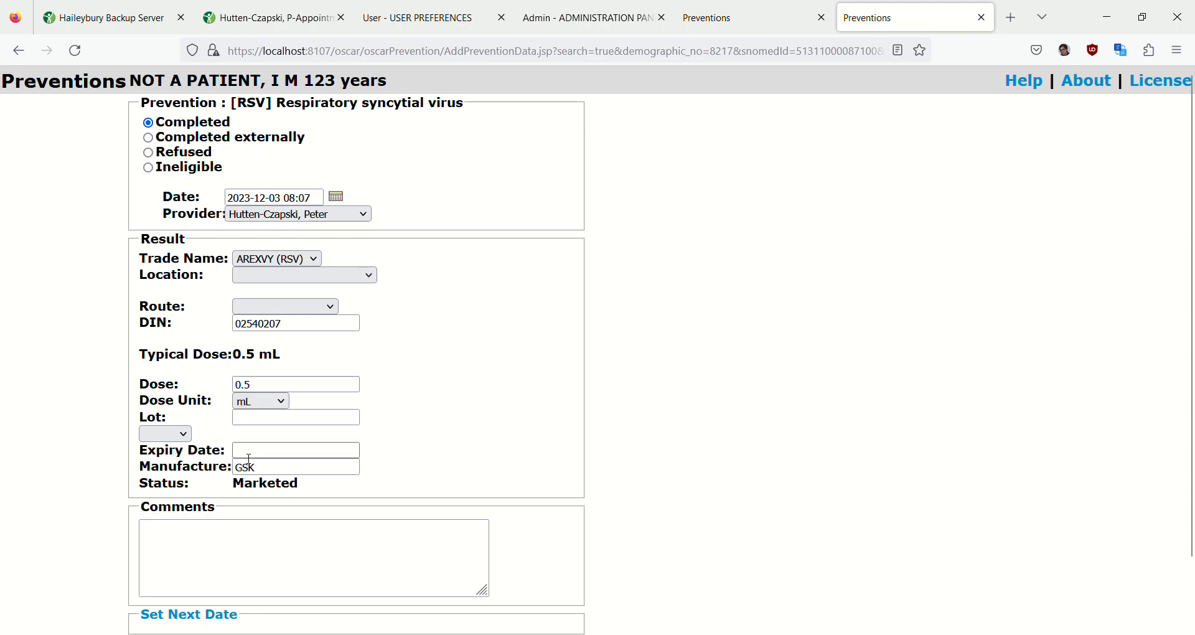
{"action": "left_click", "coordinate": [187, 434]}
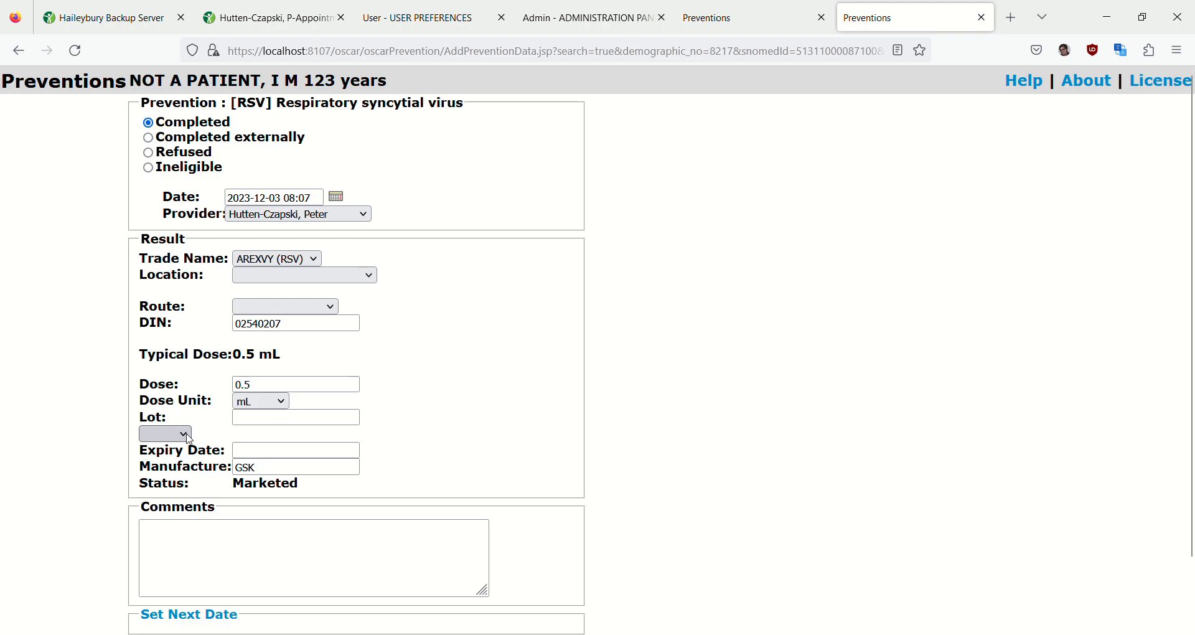
{"action": "left_click", "coordinate": [156, 475]}
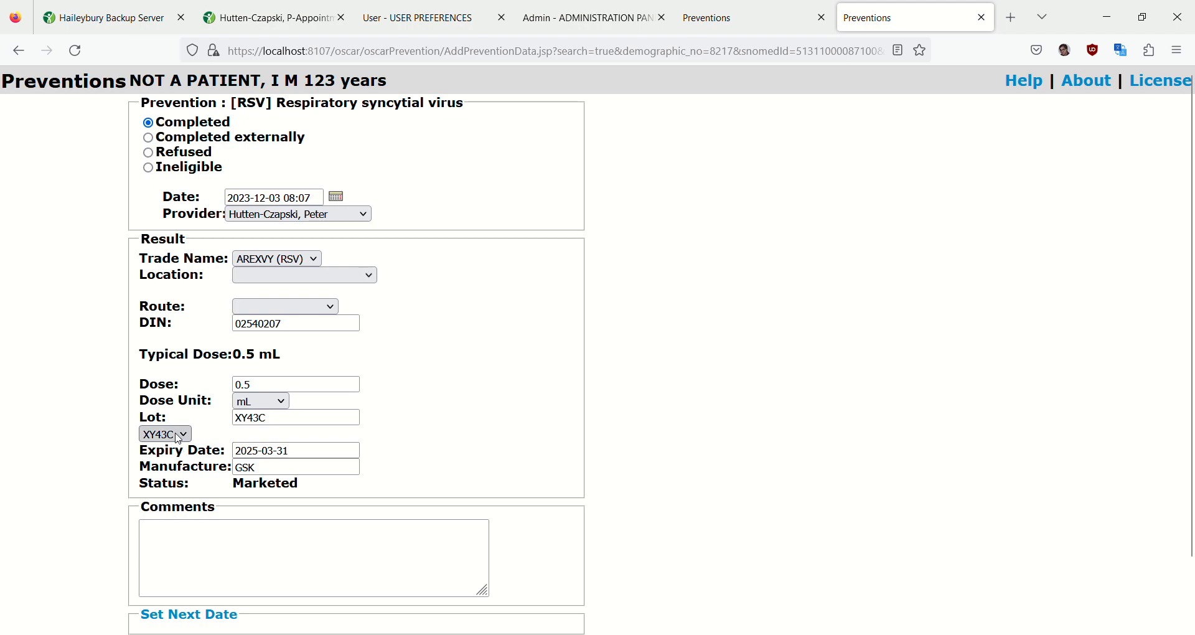
- Copy the lot number XY43C from the RSV record, search for it on the Preventions page and pick AREXVY (RSV)
{"action": "left_click", "coordinate": [283, 423]}
{"action": "left_click_drag", "start_coordinate": [282, 423], "coordinate": [234, 421]}
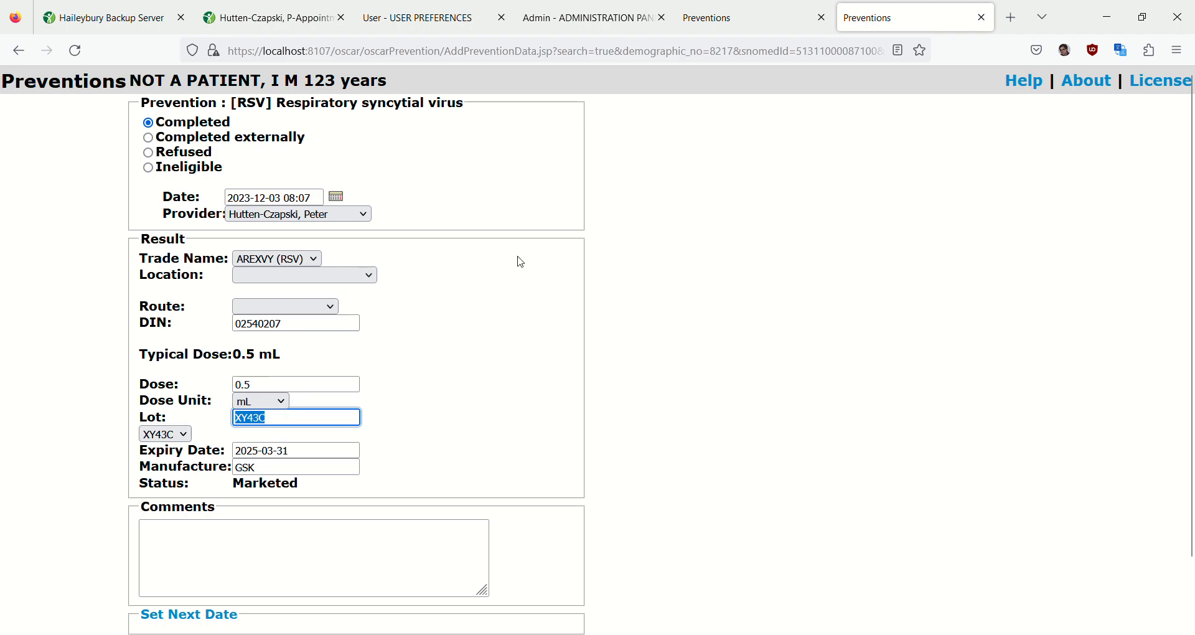
{"action": "scroll", "coordinate": [691, 253], "scroll_direction": "down", "scroll_amount": 2}
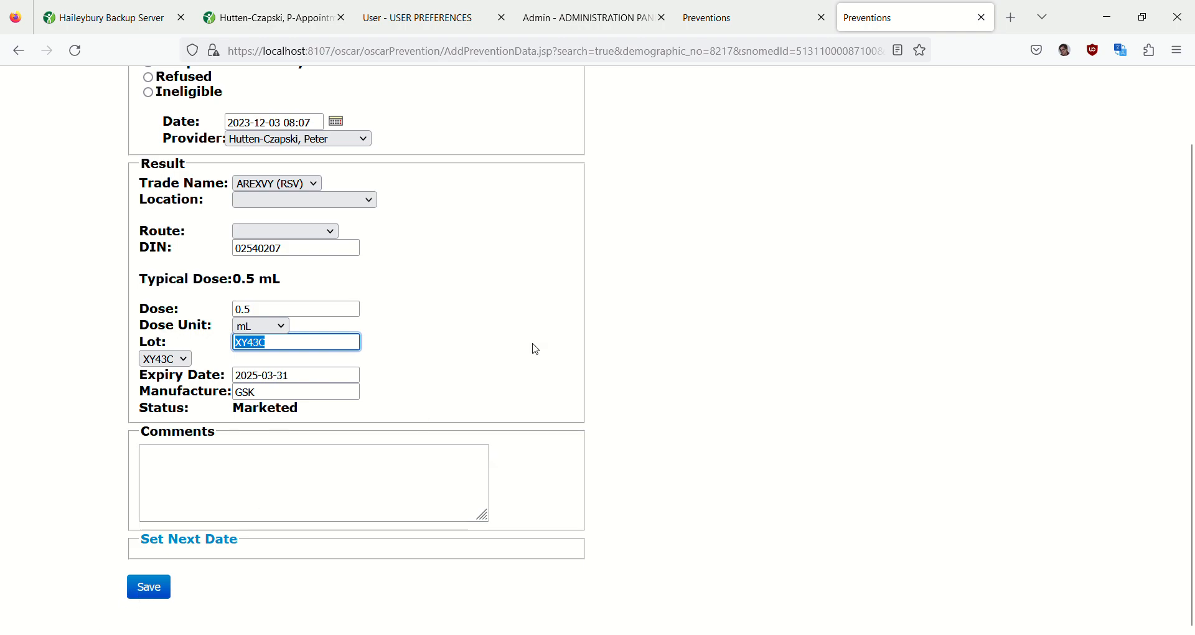
{"action": "left_click", "coordinate": [752, 30]}
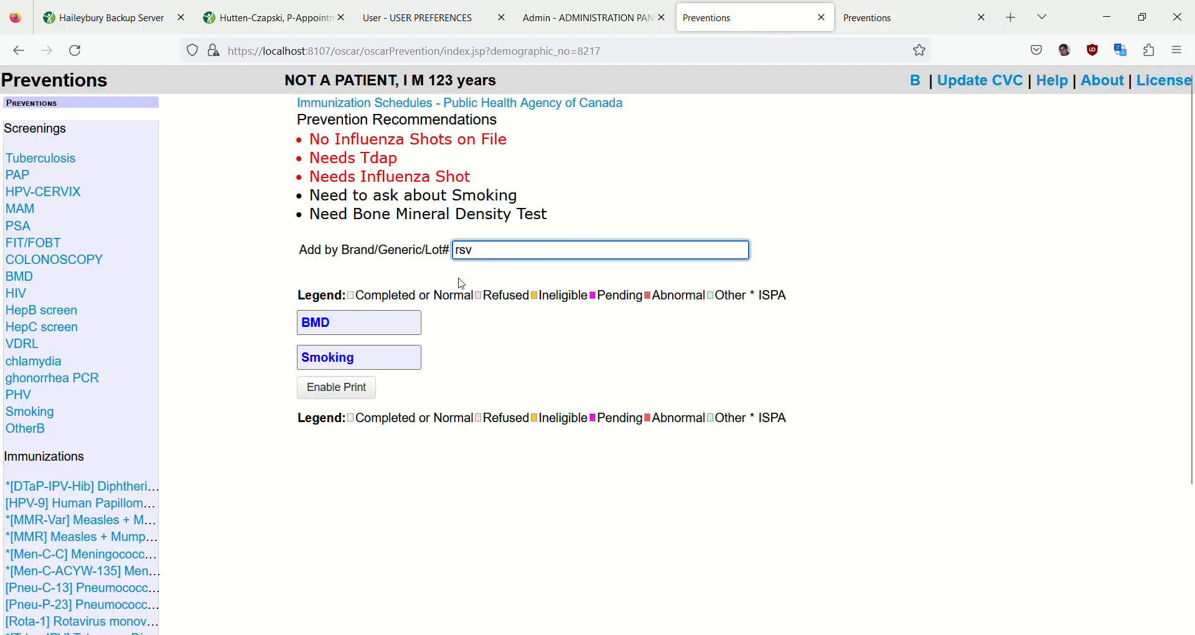
{"action": "double_click", "coordinate": [500, 257]}
{"action": "type", "text": "XY43C"}
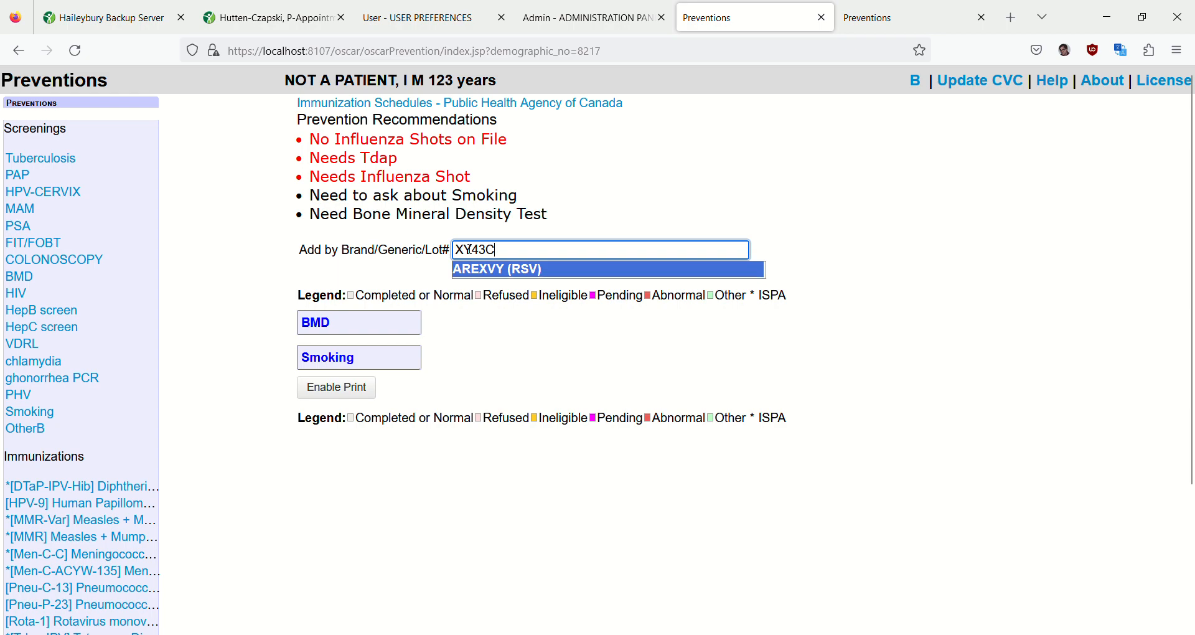
{"action": "left_click", "coordinate": [518, 269]}
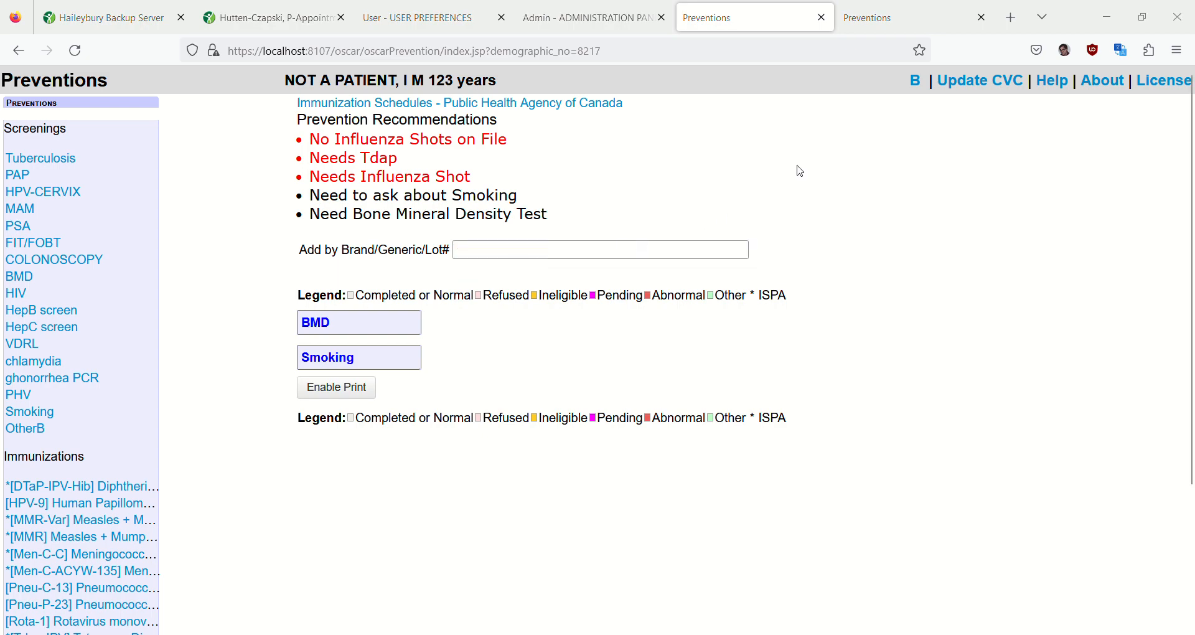
- In the RSV prevention record, set the location to Right arm with the route Intramuscular: IM
{"action": "left_click", "coordinate": [901, 26]}
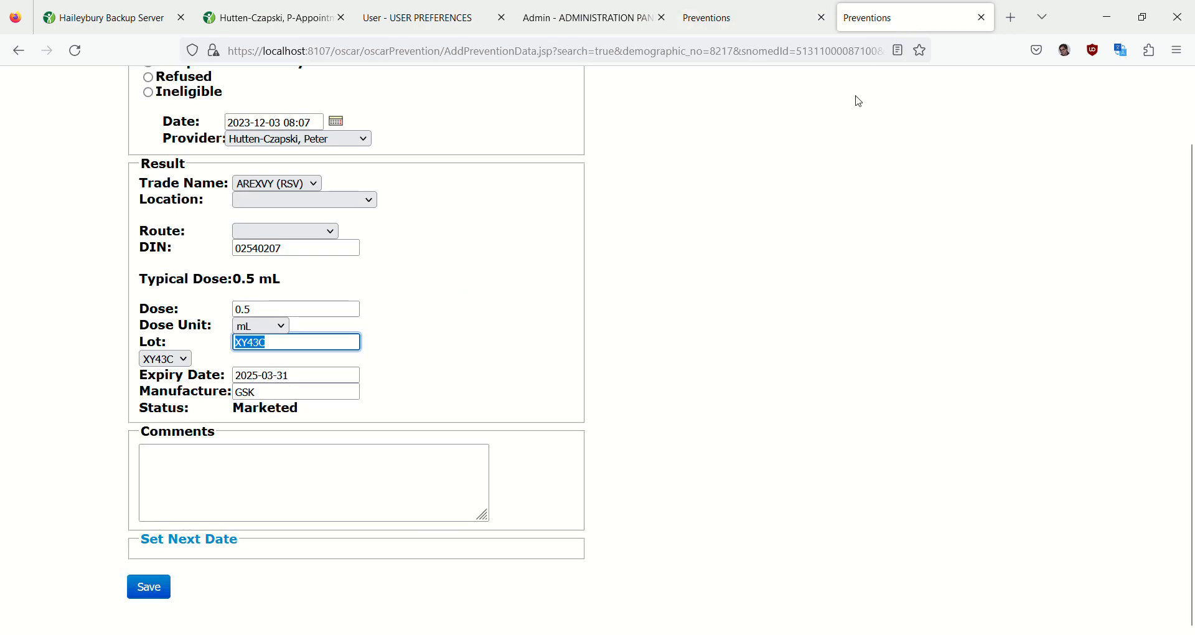
{"action": "scroll", "coordinate": [380, 300], "scroll_direction": "up", "scroll_amount": 2}
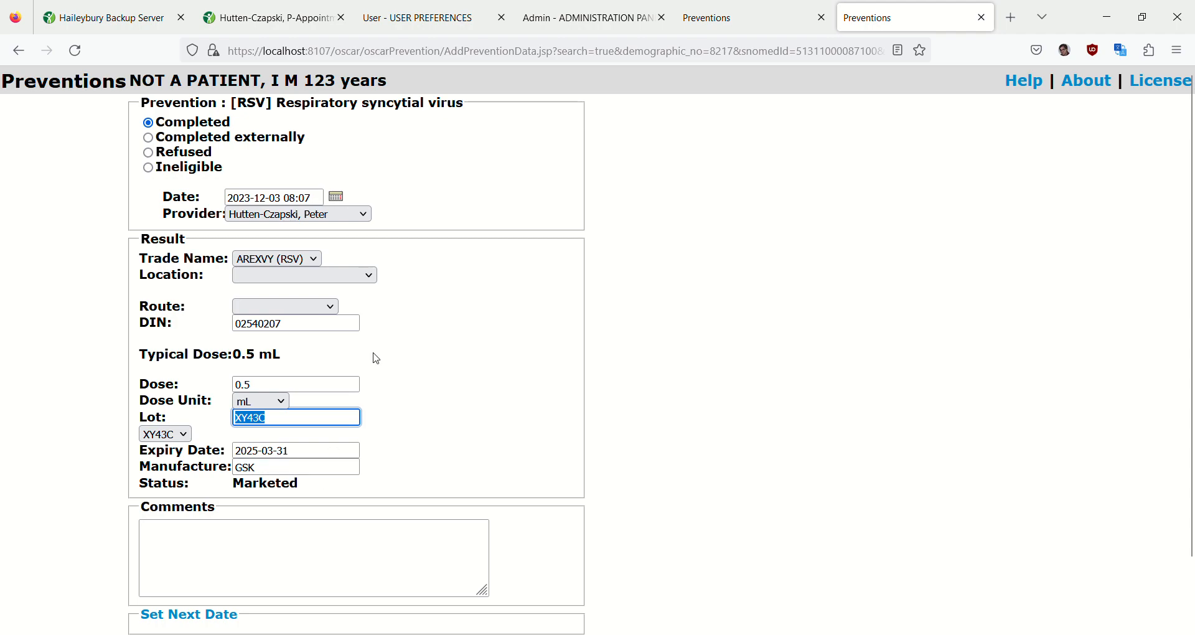
{"action": "left_click", "coordinate": [371, 282]}
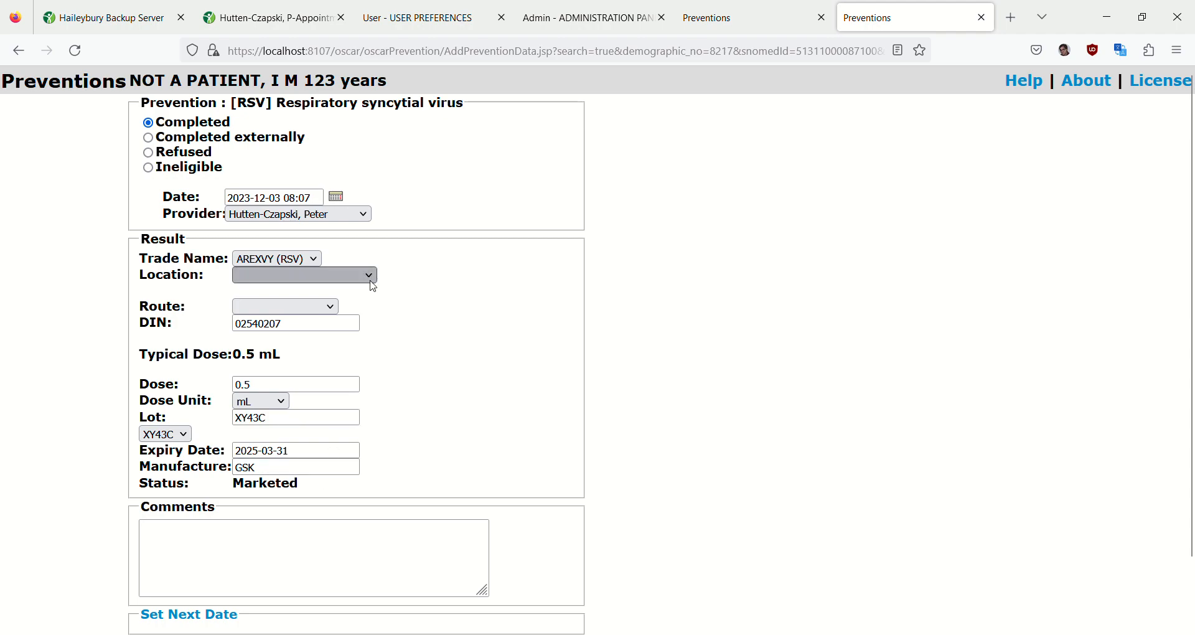
{"action": "left_click", "coordinate": [300, 346]}
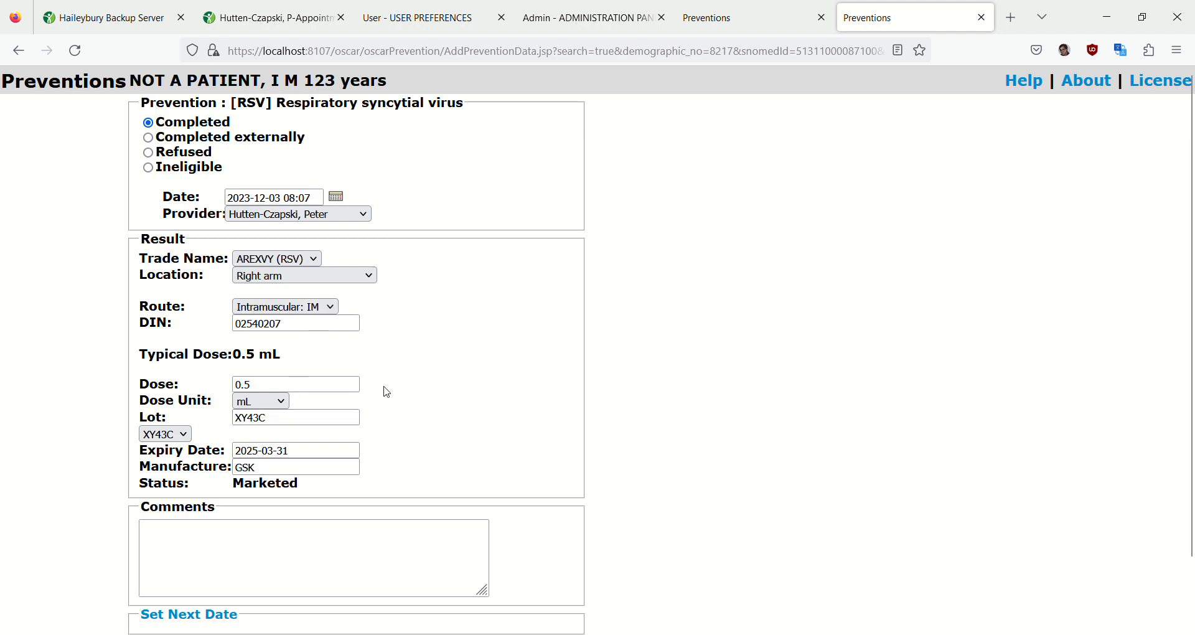
{"action": "scroll", "coordinate": [386, 392], "scroll_direction": "down", "scroll_amount": 2}
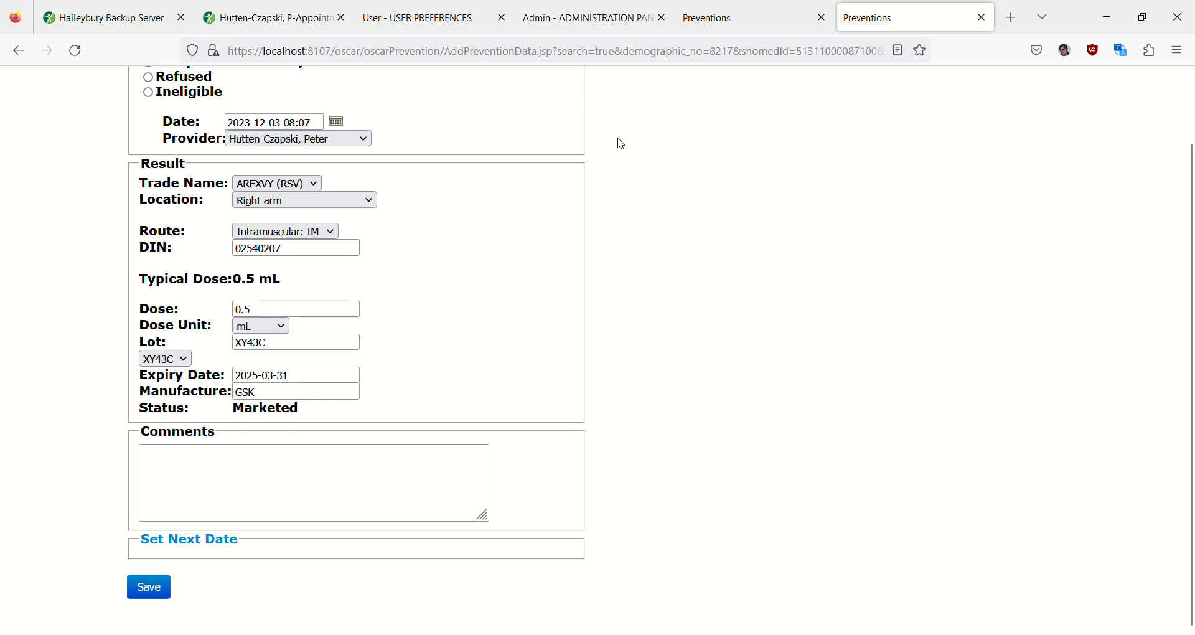
- On the administration page for adding prevention lot numbers, look up lot XY43C and select the AREXVY (RSV) brand
{"action": "left_click", "coordinate": [254, 18]}
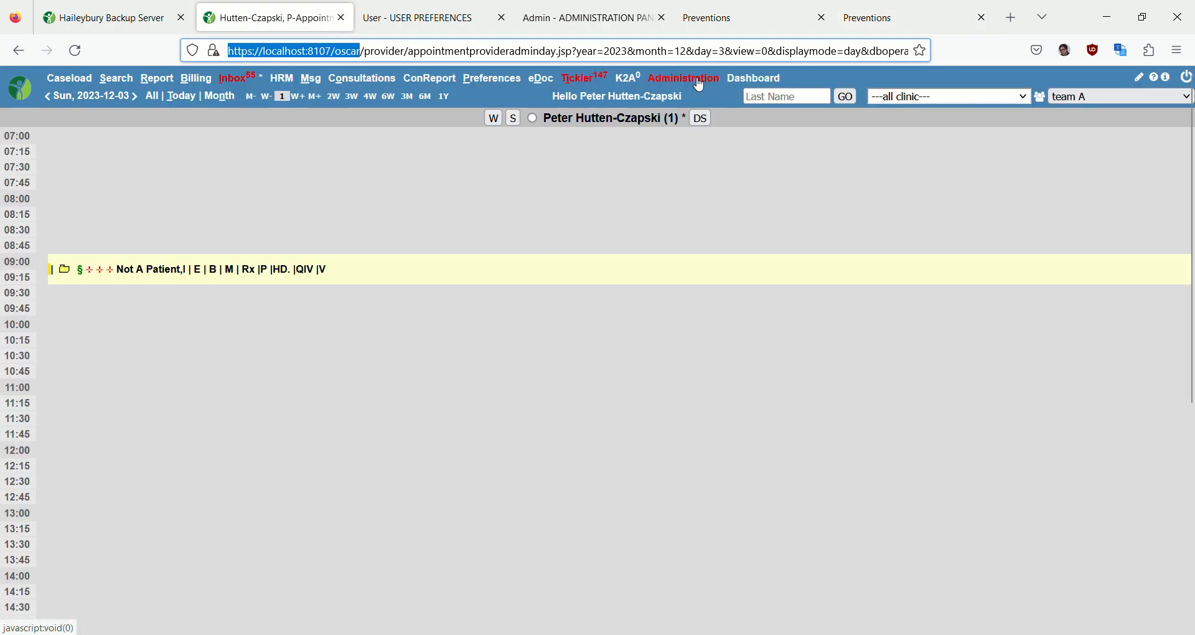
{"action": "left_click", "coordinate": [585, 17]}
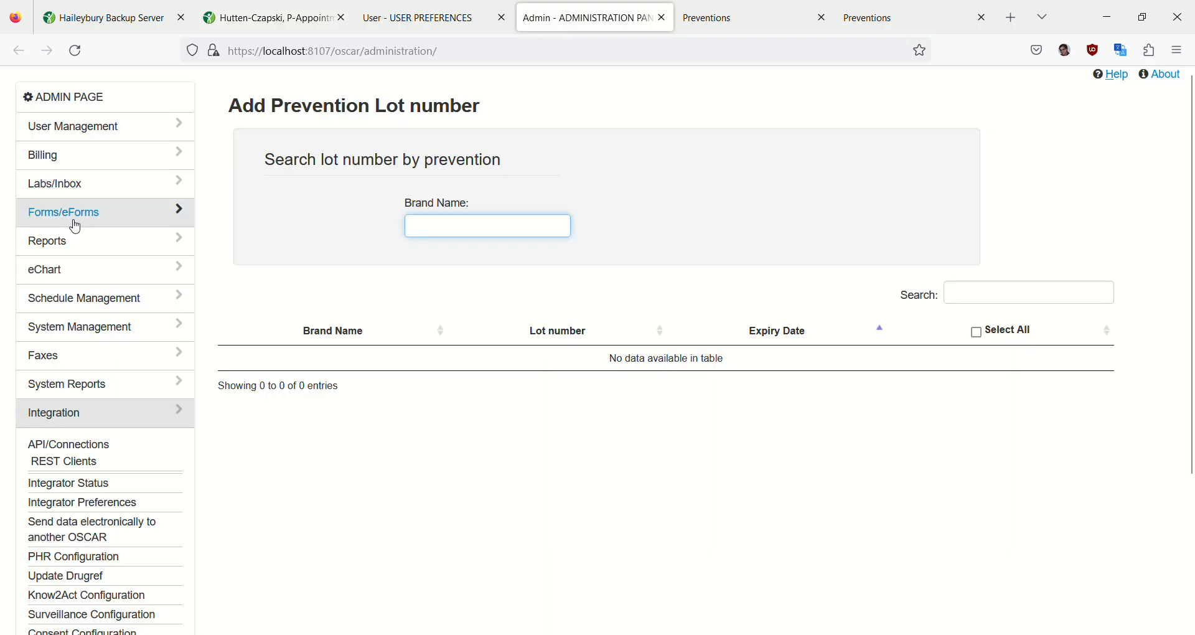
{"action": "scroll", "coordinate": [87, 374], "scroll_direction": "down", "scroll_amount": 3}
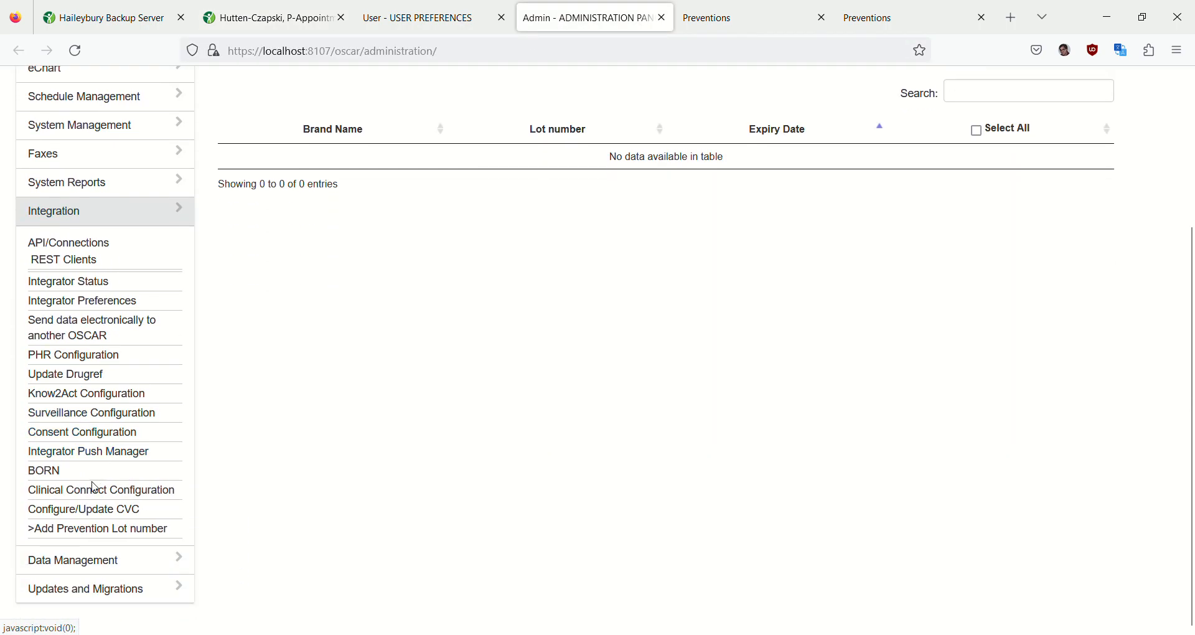
{"action": "scroll", "coordinate": [397, 392], "scroll_direction": "up", "scroll_amount": 3}
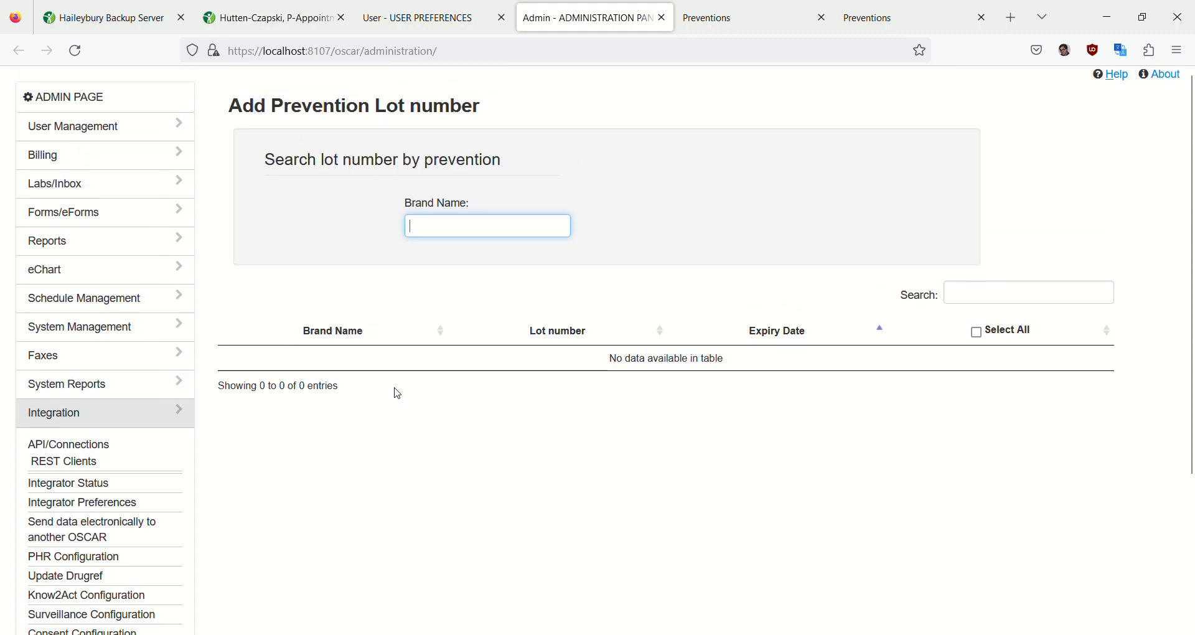
{"action": "left_click", "coordinate": [425, 232]}
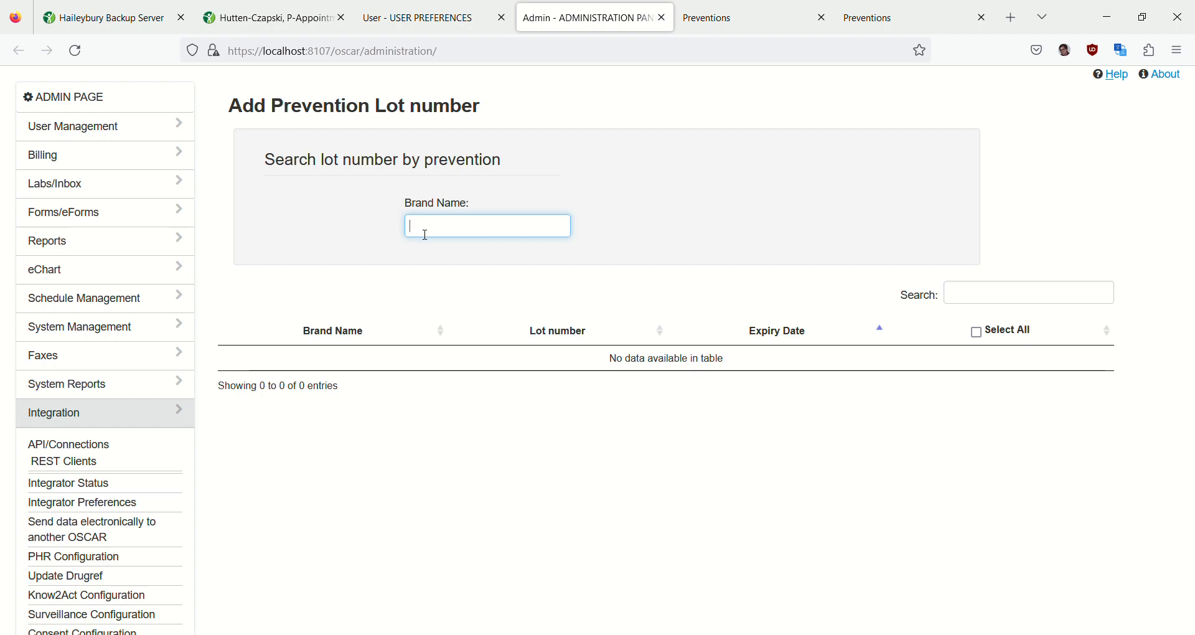
{"action": "type", "text": "XY43C"}
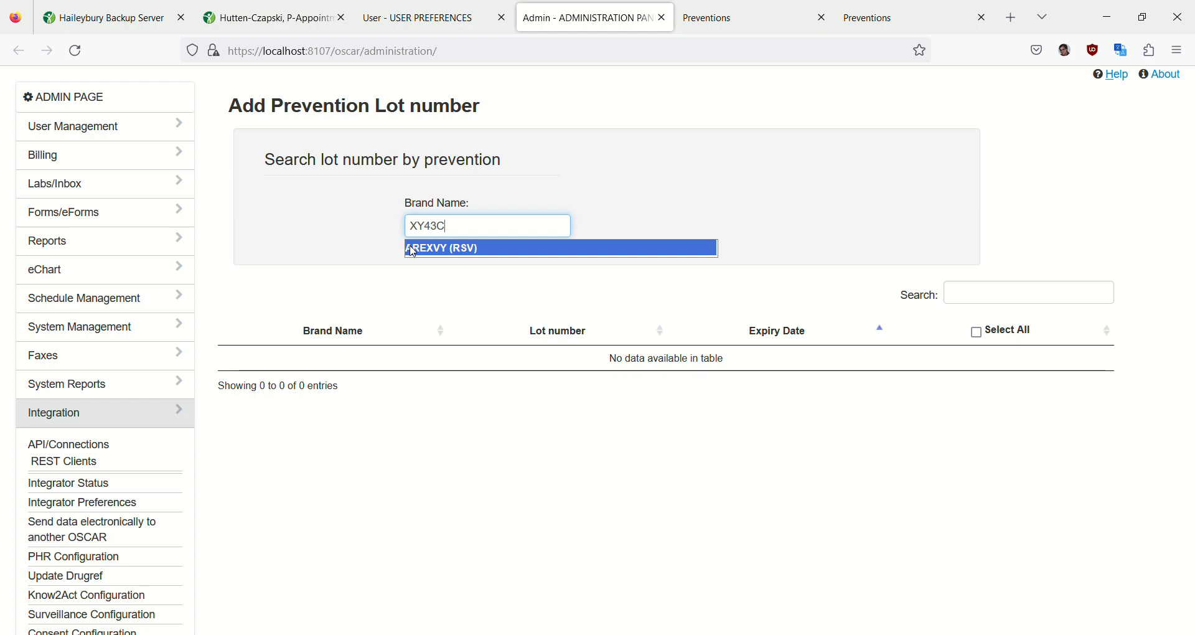
{"action": "left_click", "coordinate": [413, 249]}
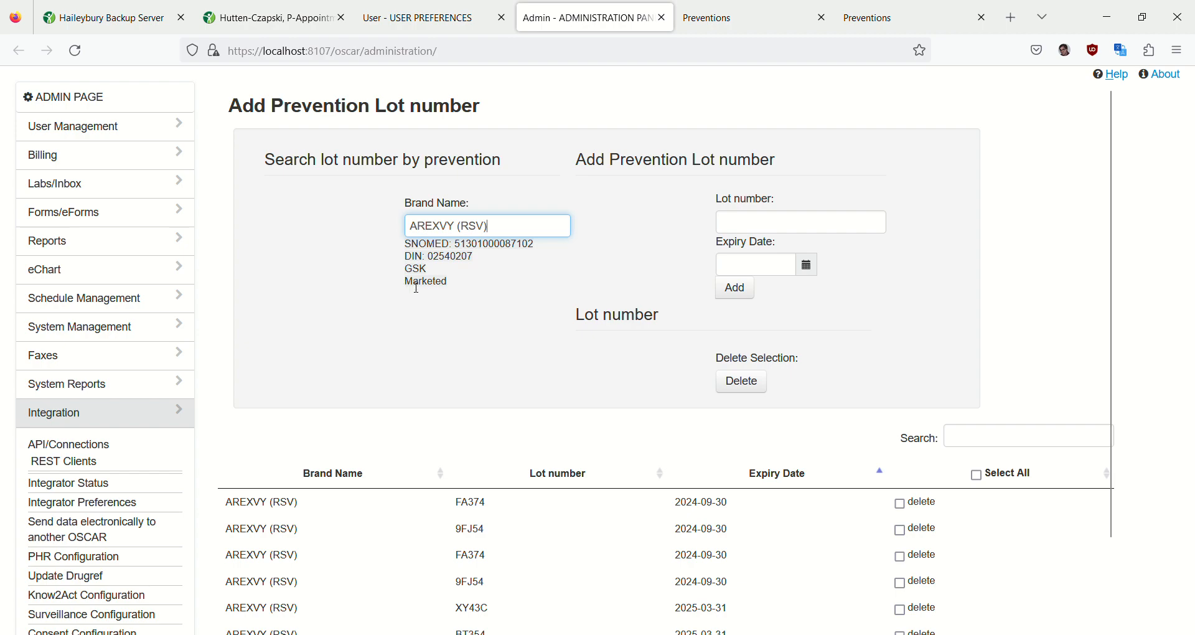
- Review the existing AREXVY lots and add lot number XXXXXXX with the expiry date 2024-02-01
{"action": "scroll", "coordinate": [483, 296], "scroll_direction": "down", "scroll_amount": 2}
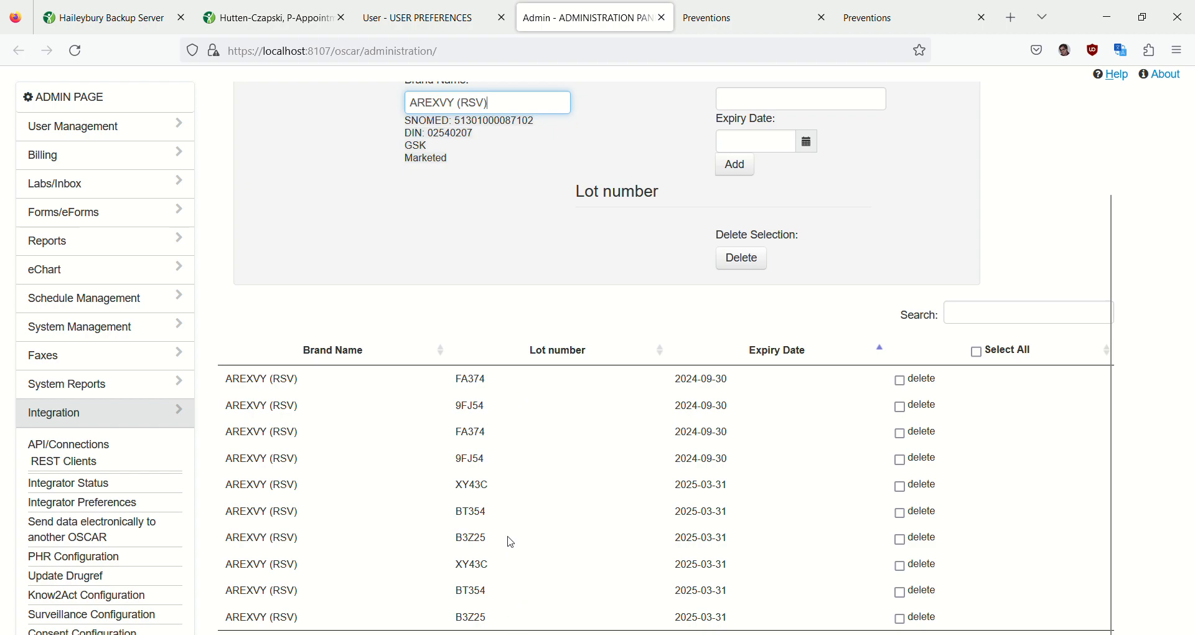
{"action": "scroll", "coordinate": [516, 308], "scroll_direction": "up", "scroll_amount": 2}
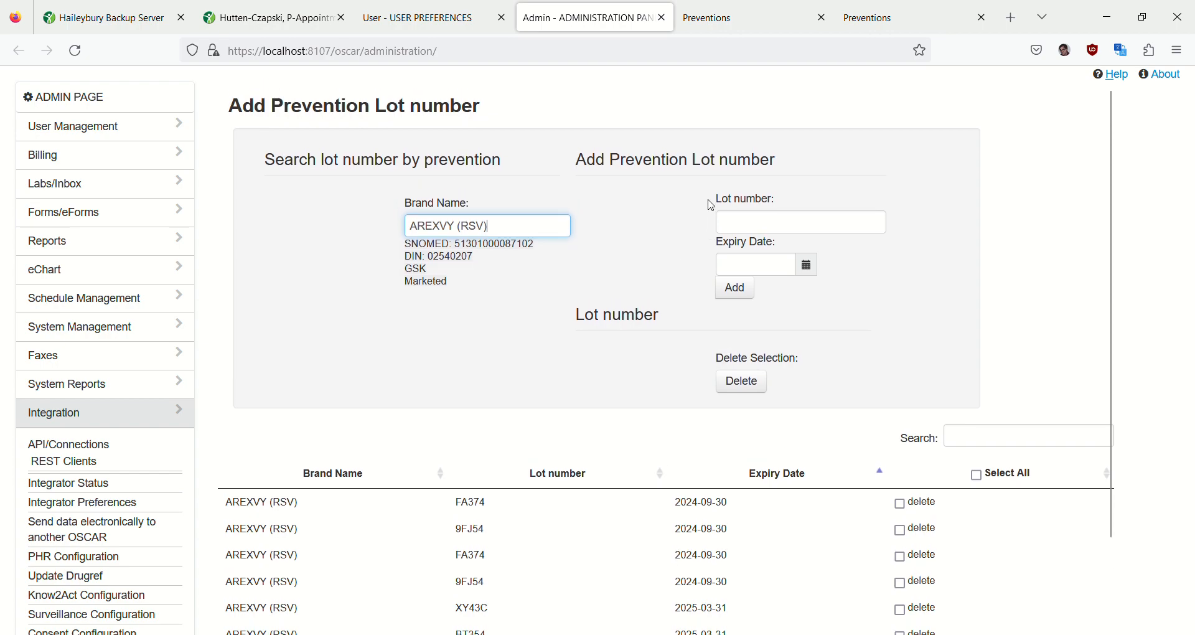
{"action": "left_click", "coordinate": [732, 230]}
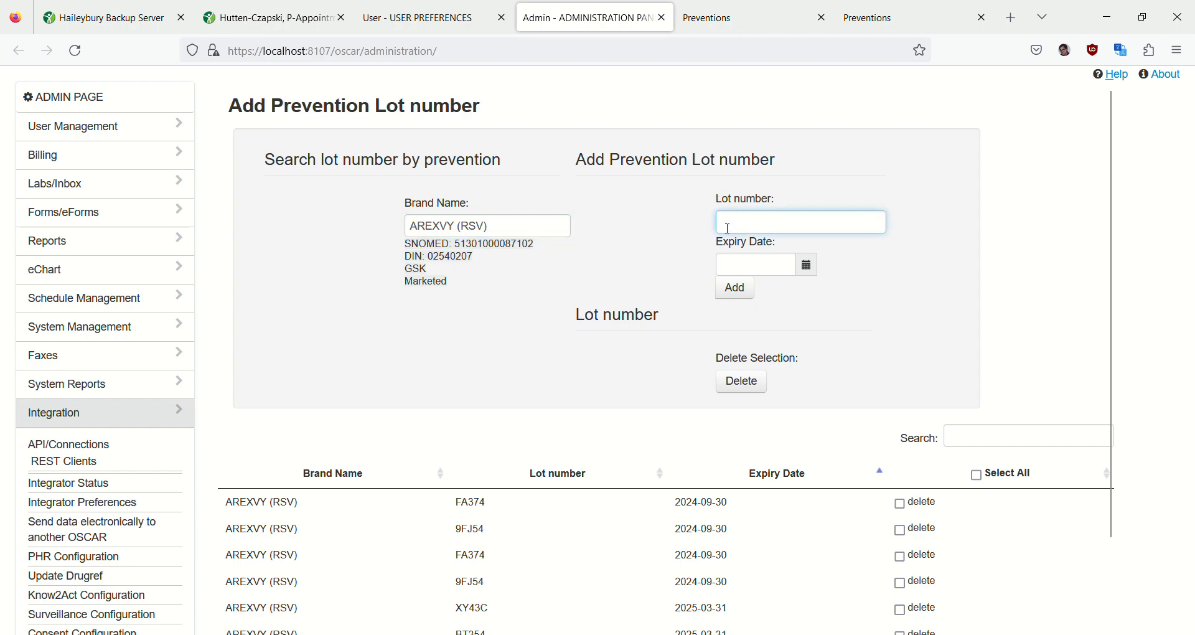
{"action": "type", "text": "XXXXXXX"}
{"action": "left_click", "coordinate": [809, 269]}
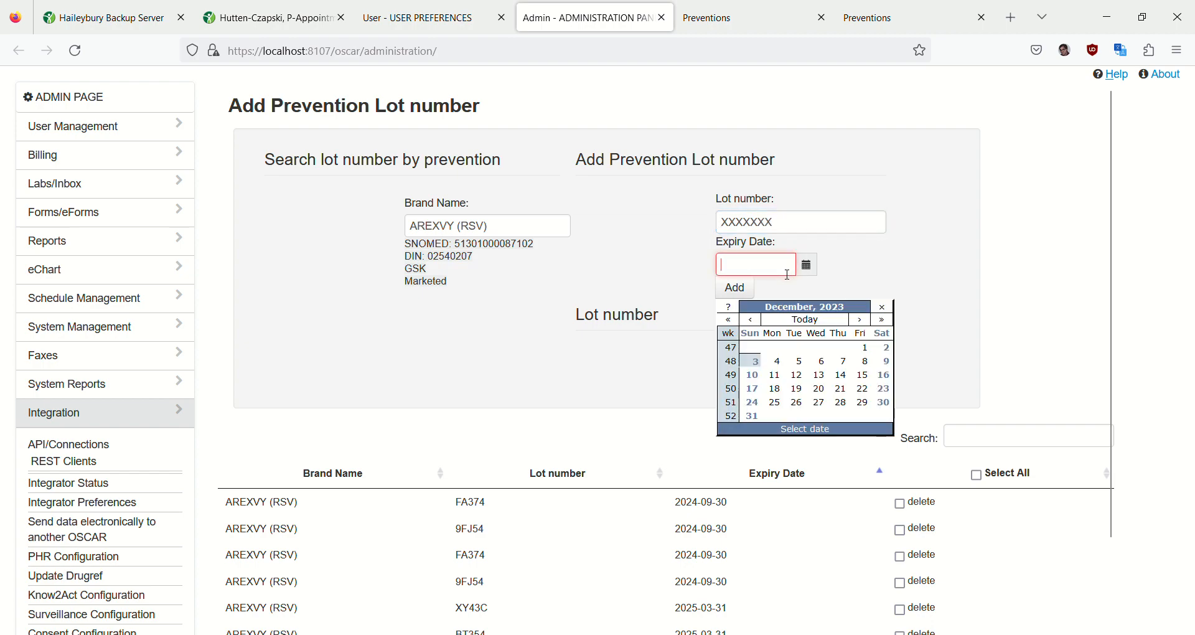
{"action": "left_click", "coordinate": [861, 319]}
{"action": "left_click", "coordinate": [861, 320]}
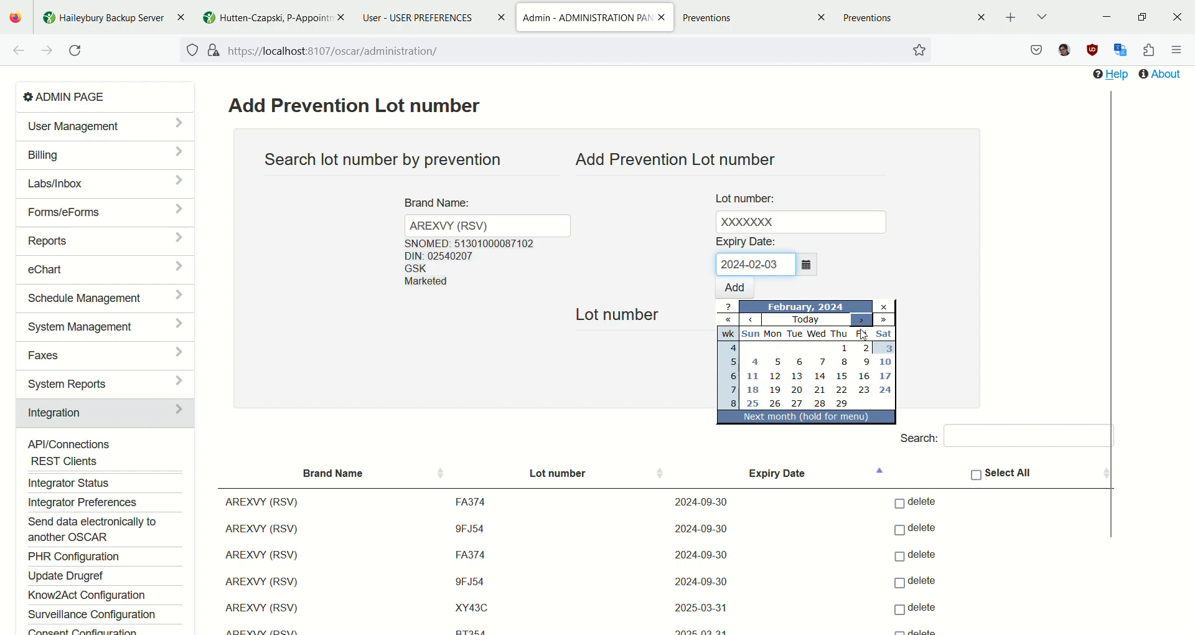
{"action": "left_click", "coordinate": [846, 349]}
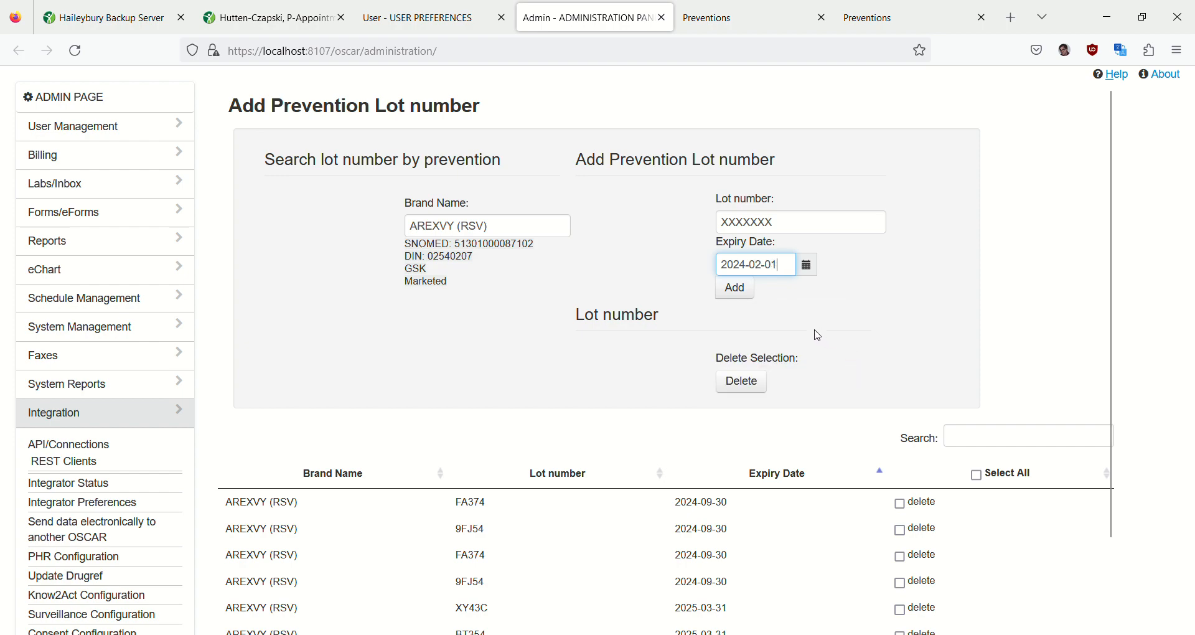
{"action": "left_click", "coordinate": [741, 289]}
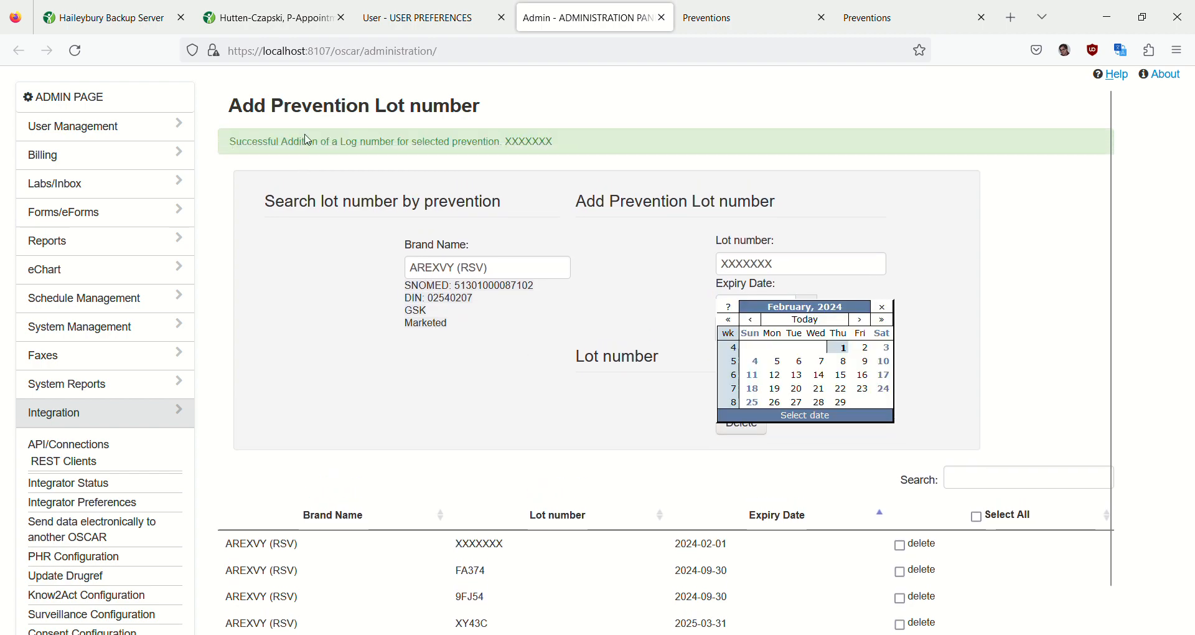
{"action": "left_click", "coordinate": [295, 337]}
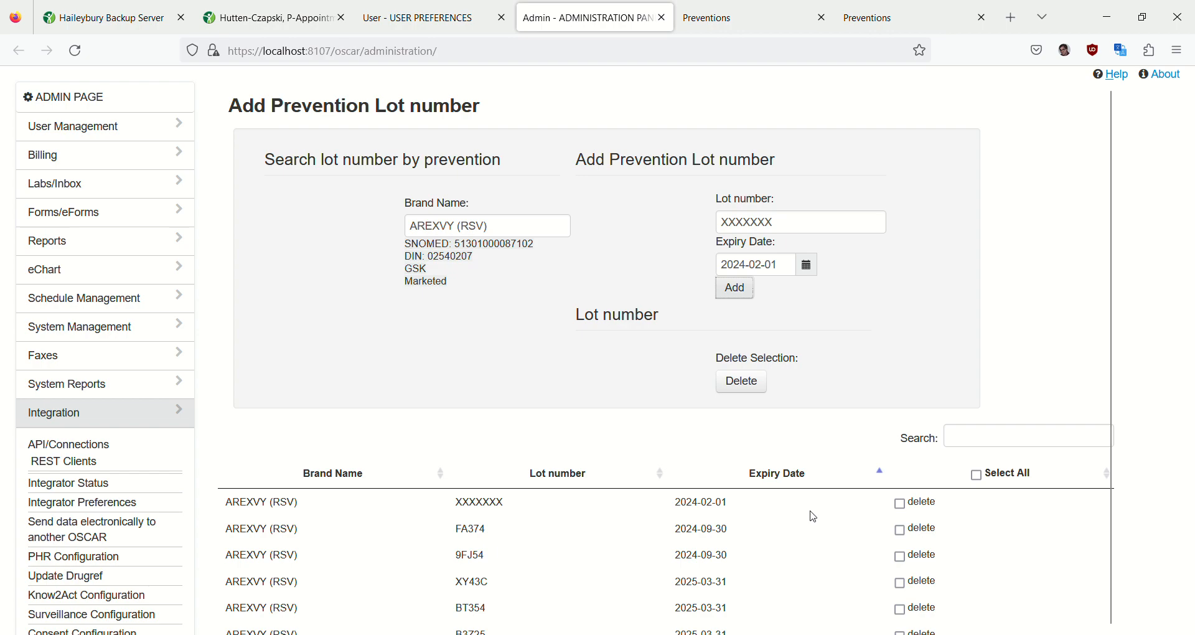
- Delete lot number XXXXXXX from the AREXVY (RSV) lot list
{"action": "left_click", "coordinate": [913, 511]}
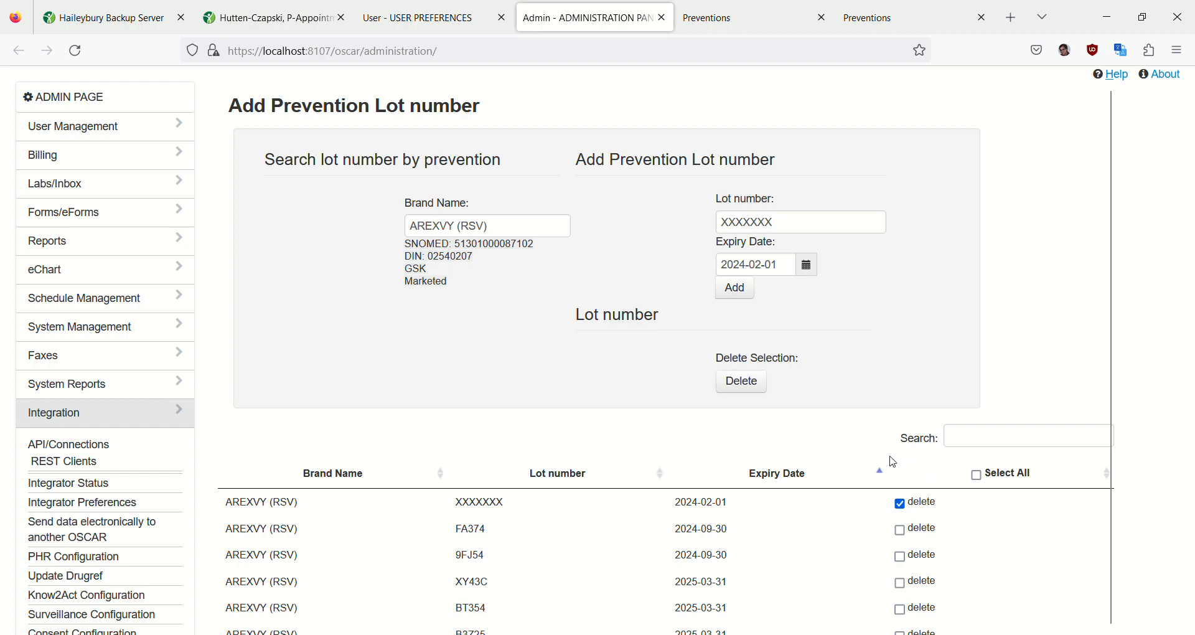
{"action": "left_click", "coordinate": [748, 382]}
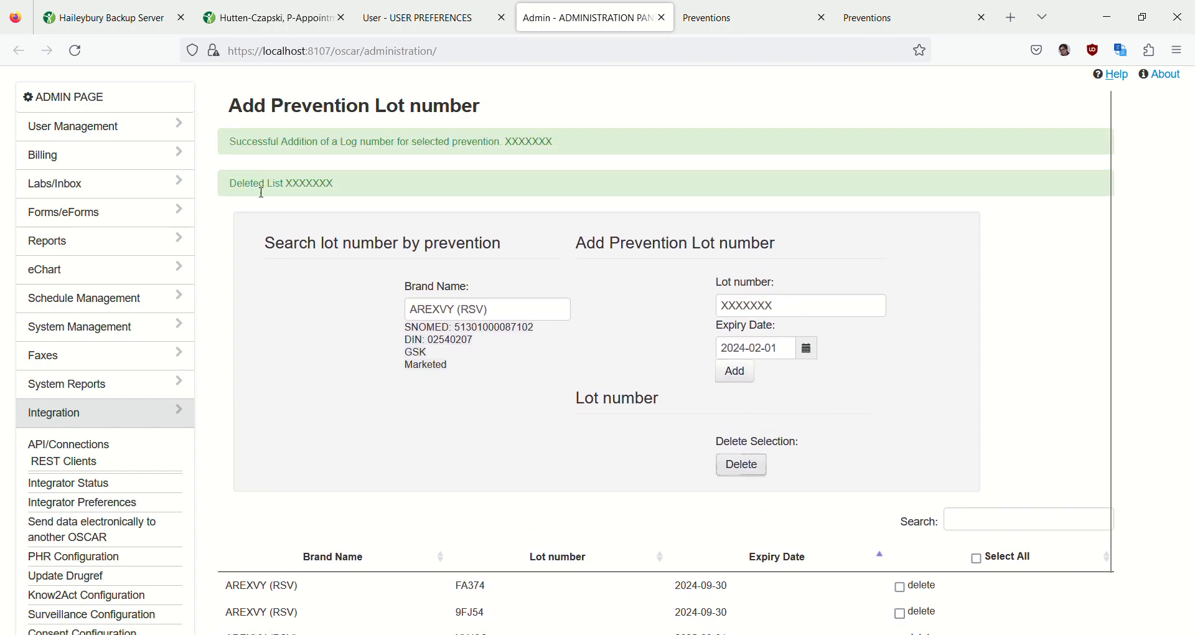